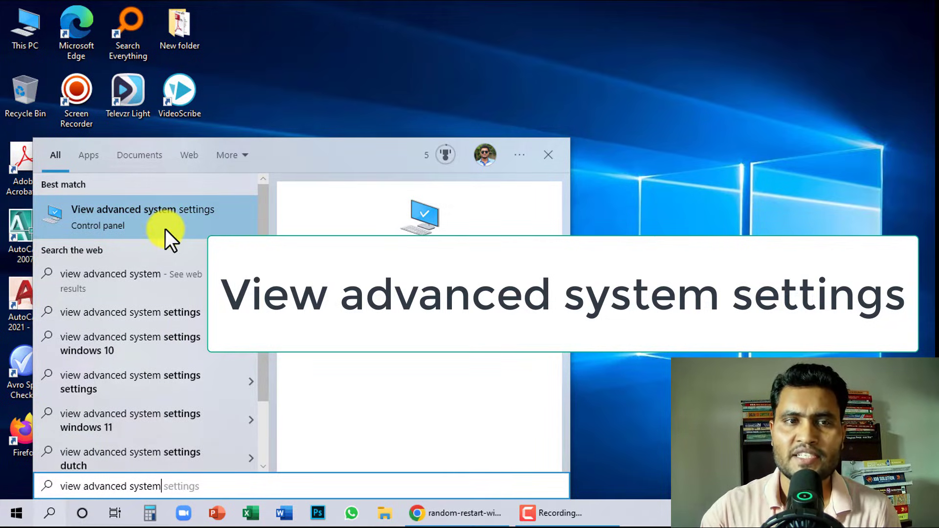
- Open the advanced system settings and turn off Automatically restart under system failure in the Startup and Recovery options
left_click(129, 216)
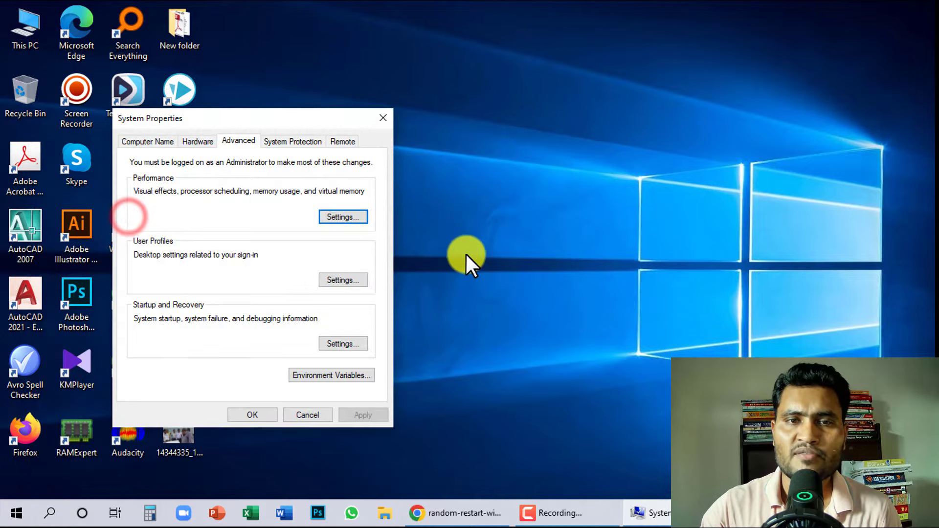
left_click(352, 343)
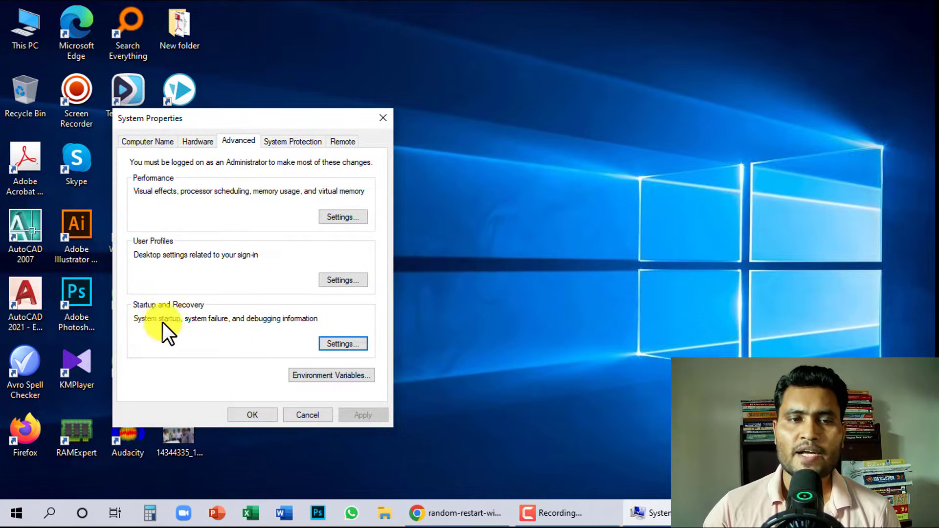
left_click(337, 346)
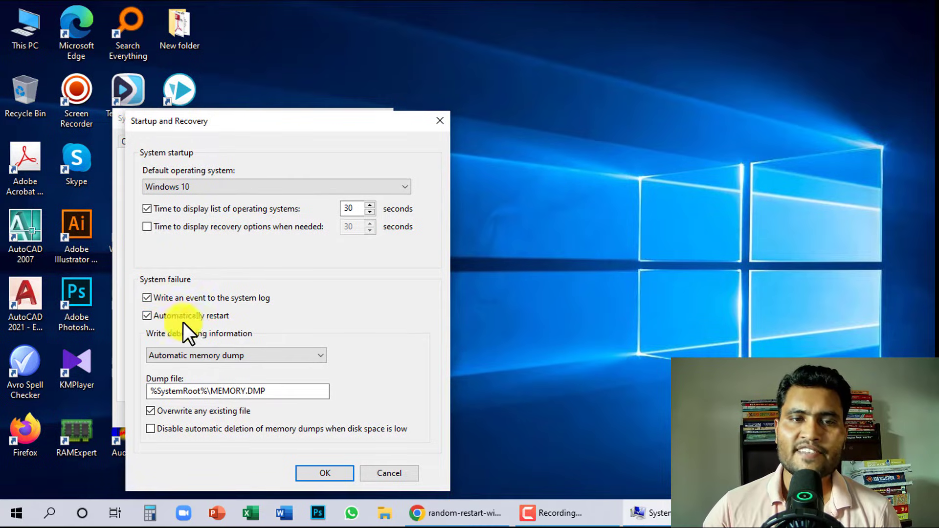
left_click(147, 317)
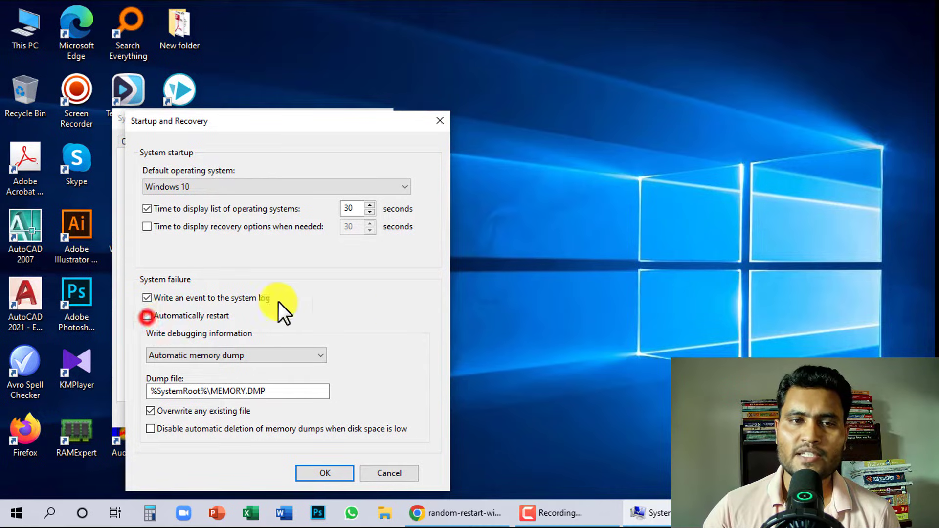
left_click(326, 474)
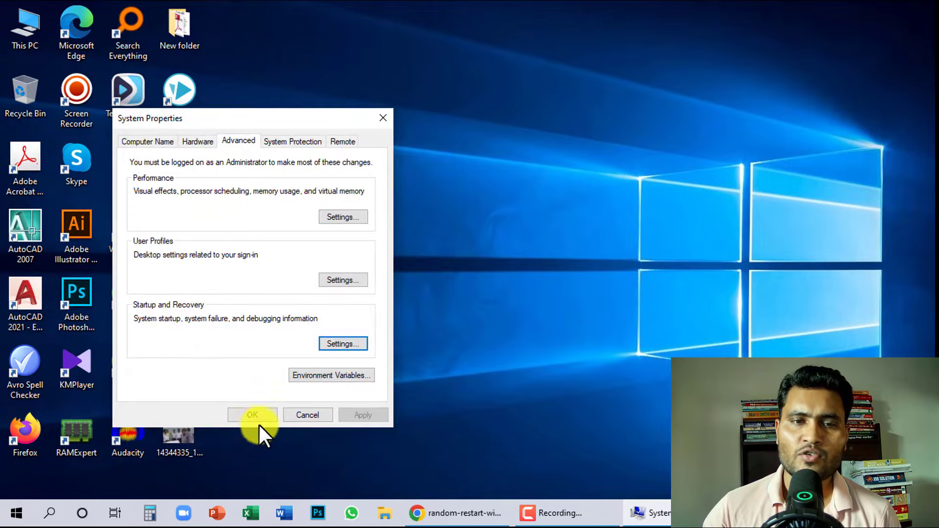
left_click(256, 420)
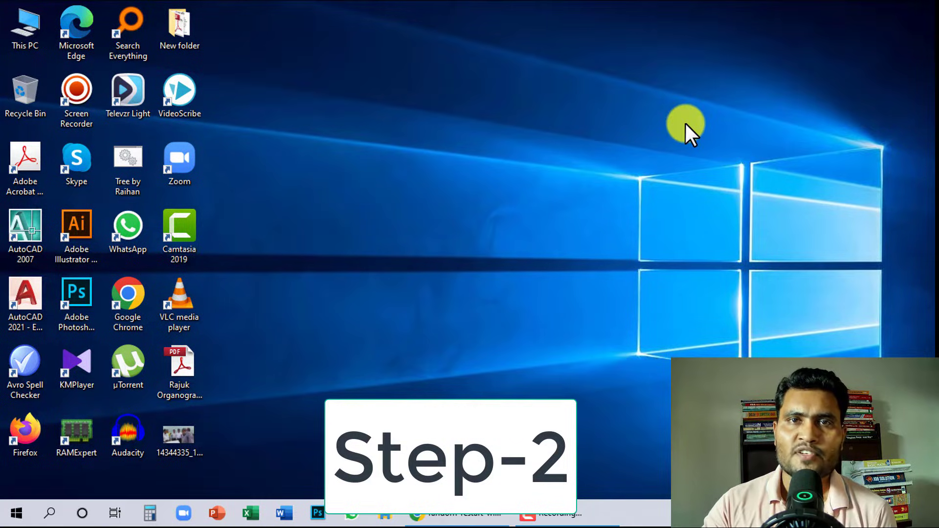
- Open the properties of This PC from the desktop
right_click(15, 24)
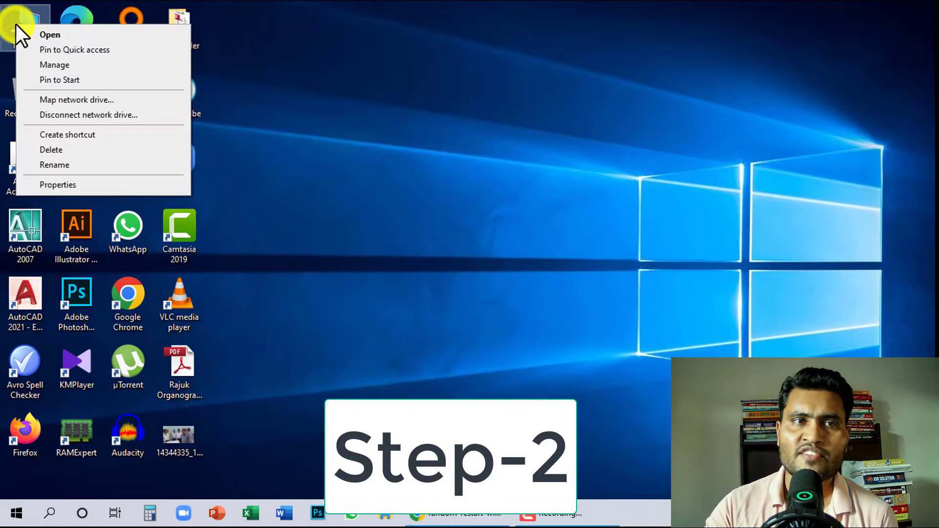
left_click(57, 185)
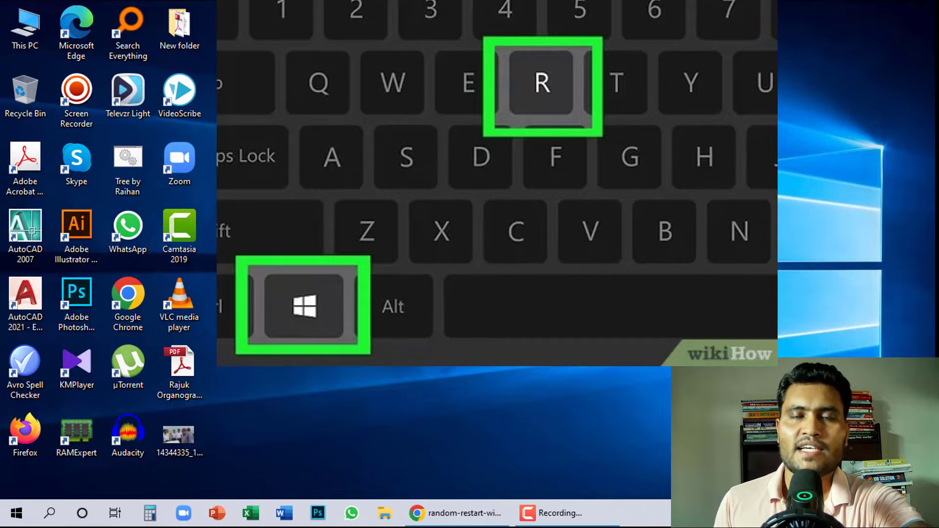
- Launch Registry Editor with the Run command regedit and close it again
key("super+r")
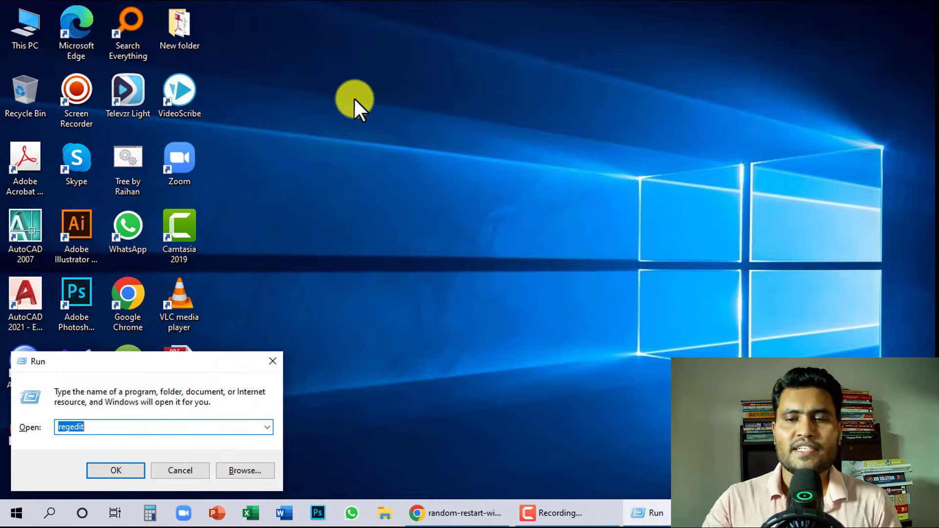
key("BackSpace")
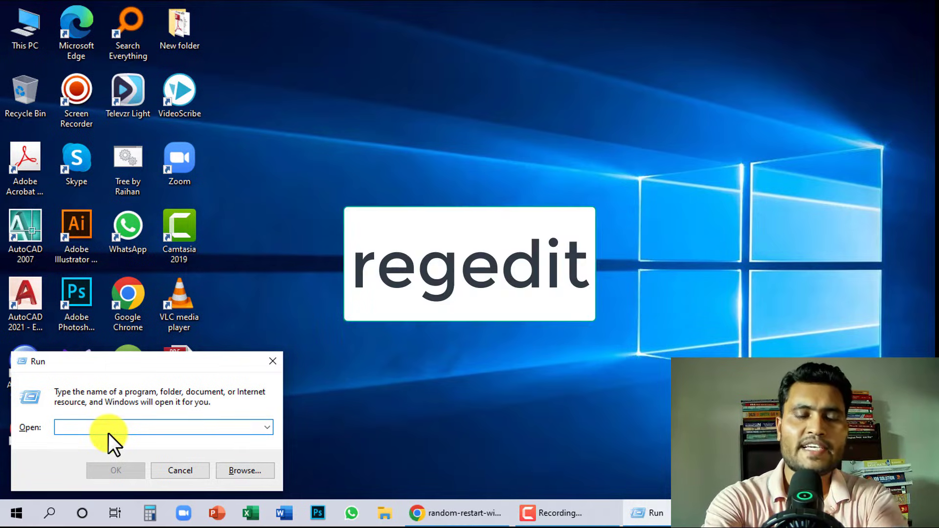
type("r")
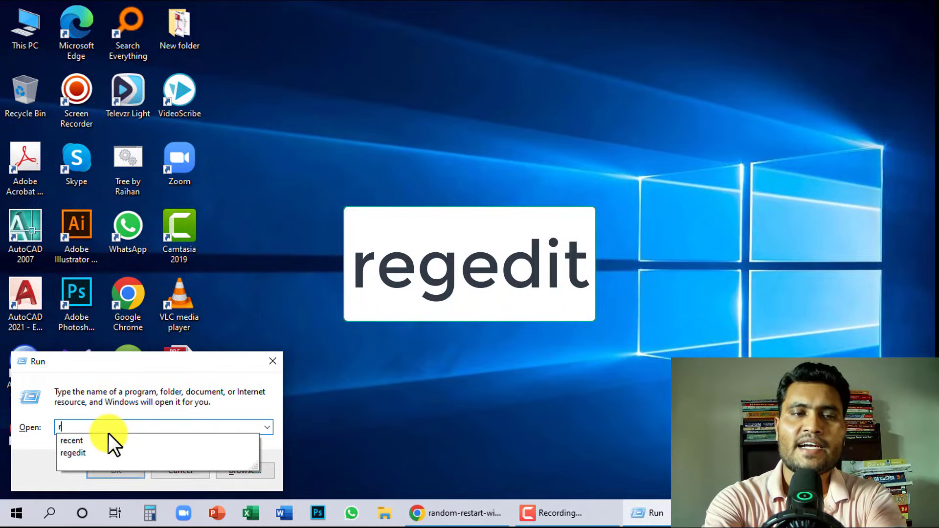
type("egedit")
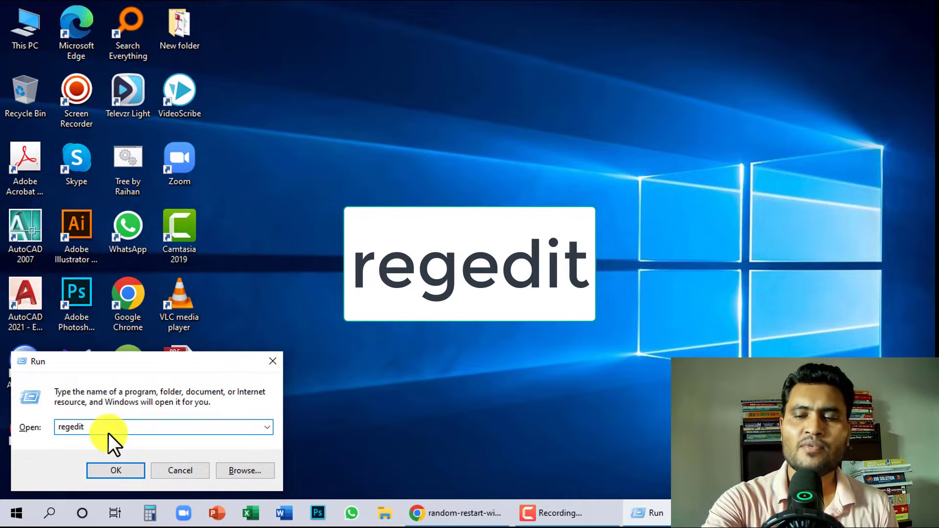
key("Return")
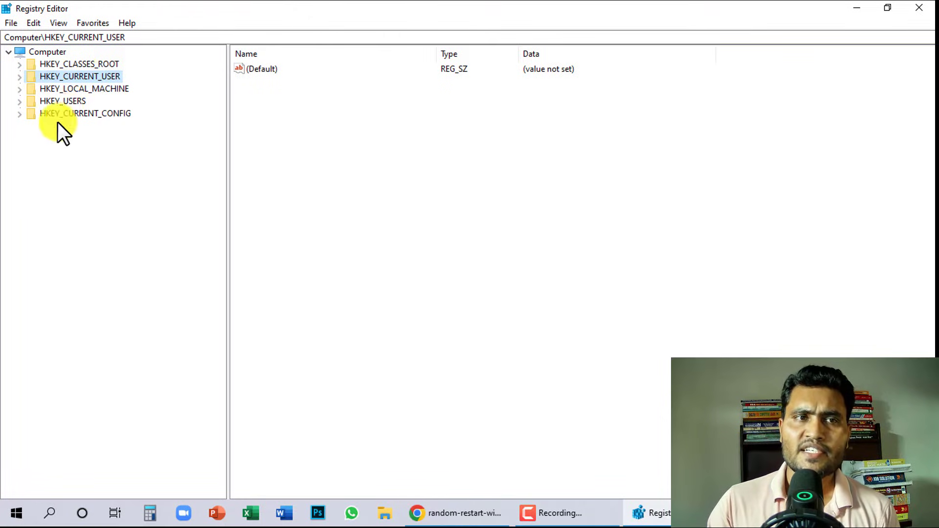
left_click(919, 8)
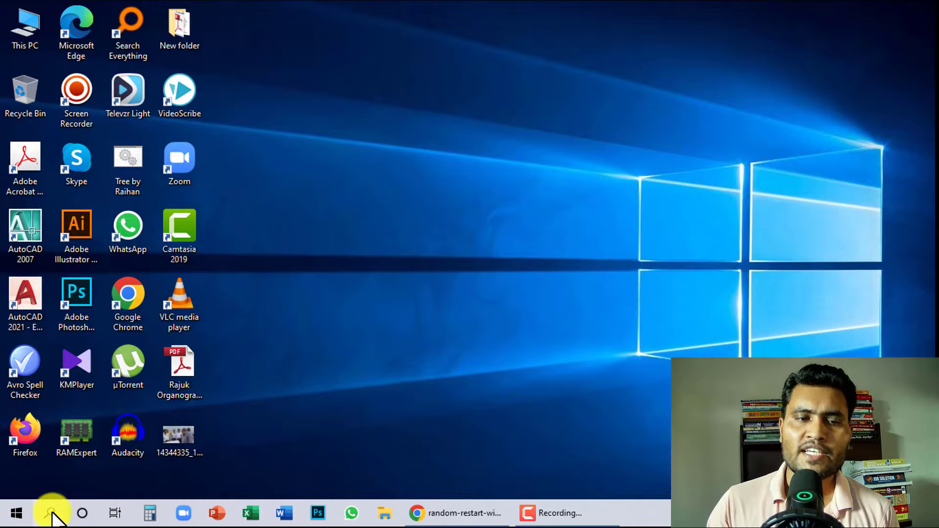
- Search Windows for "registry editor" and open the Registry Editor app
left_click(51, 514)
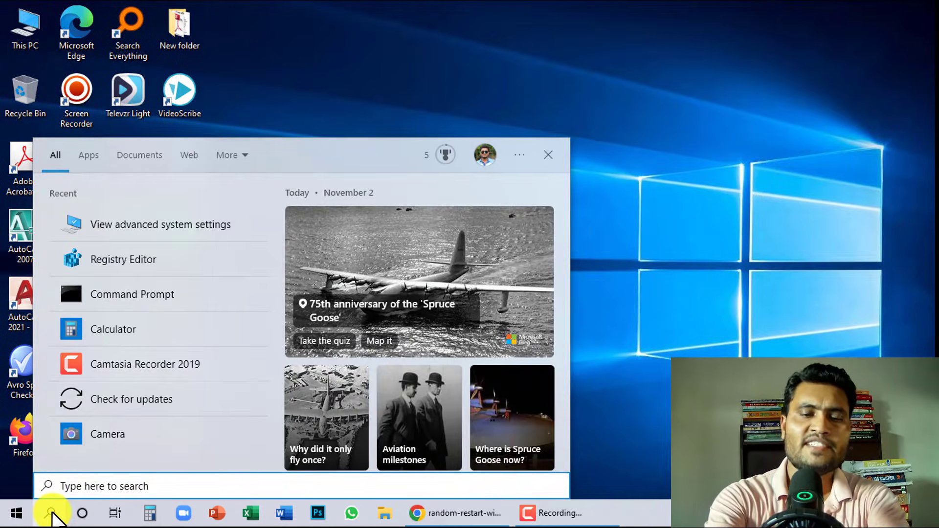
type("registr")
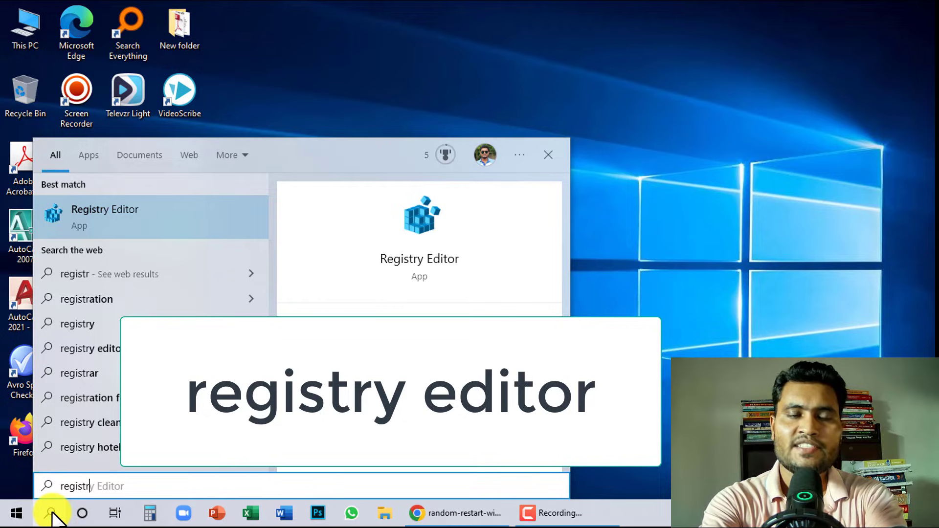
type("y editor")
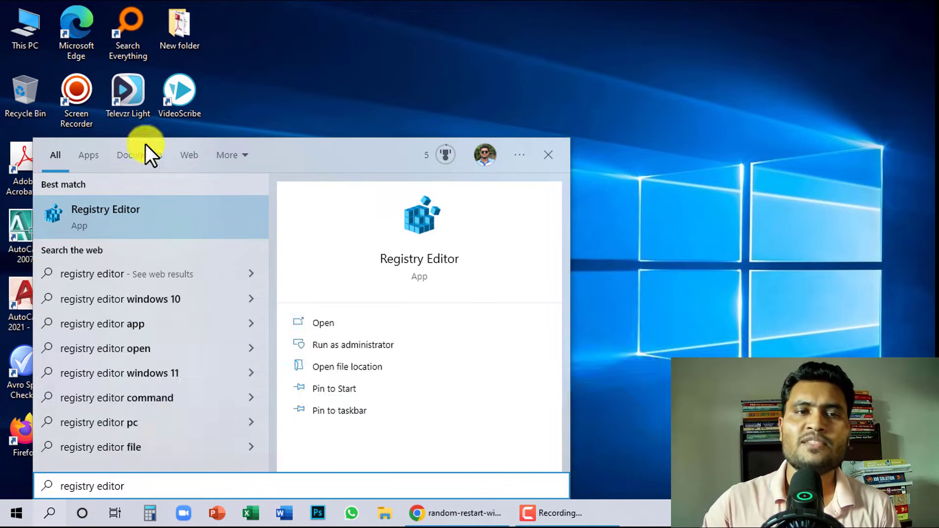
left_click(113, 219)
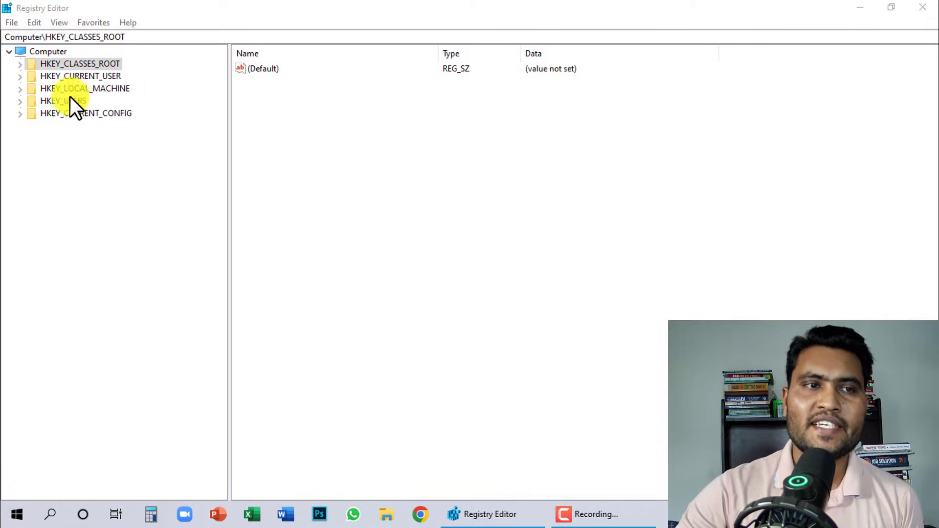
- Expand HKEY_LOCAL_MACHINE, SOFTWARE and Microsoft in the registry tree and select the Windows key
left_click(20, 90)
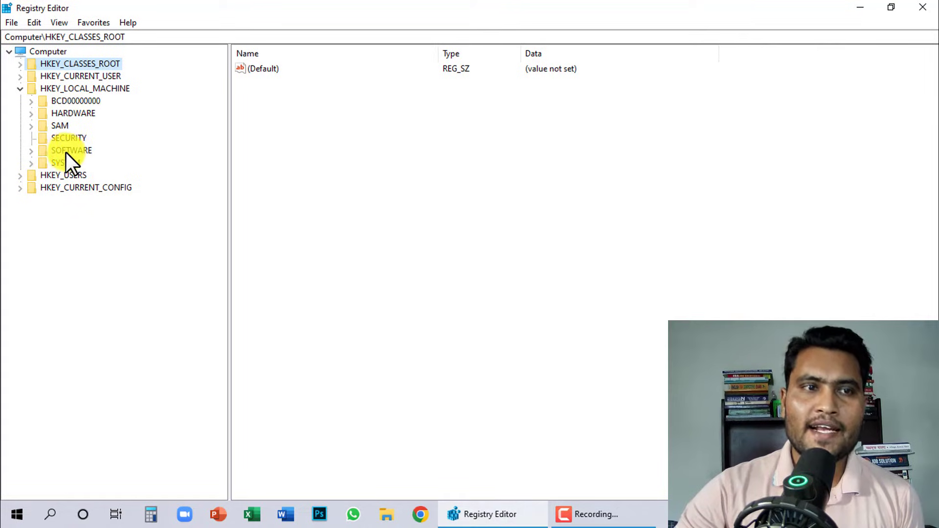
left_click(31, 152)
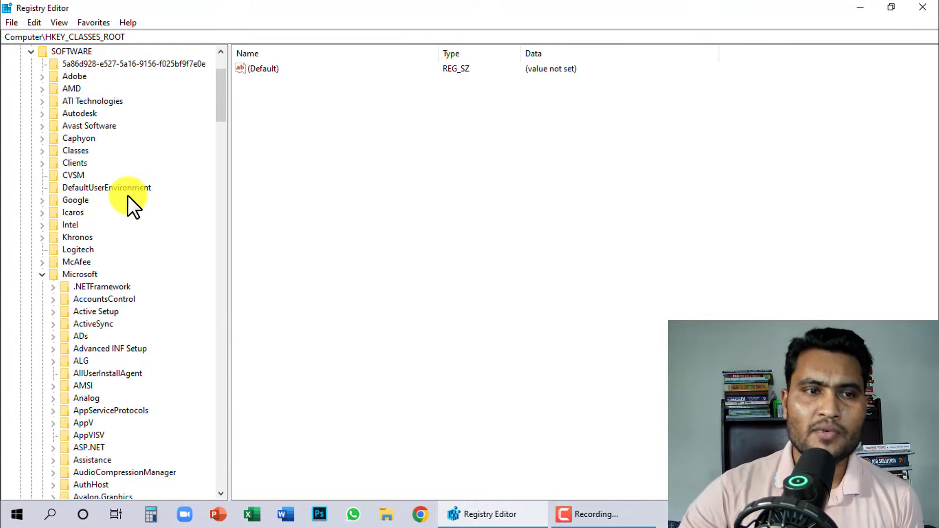
scroll(80, 159, "up", 2)
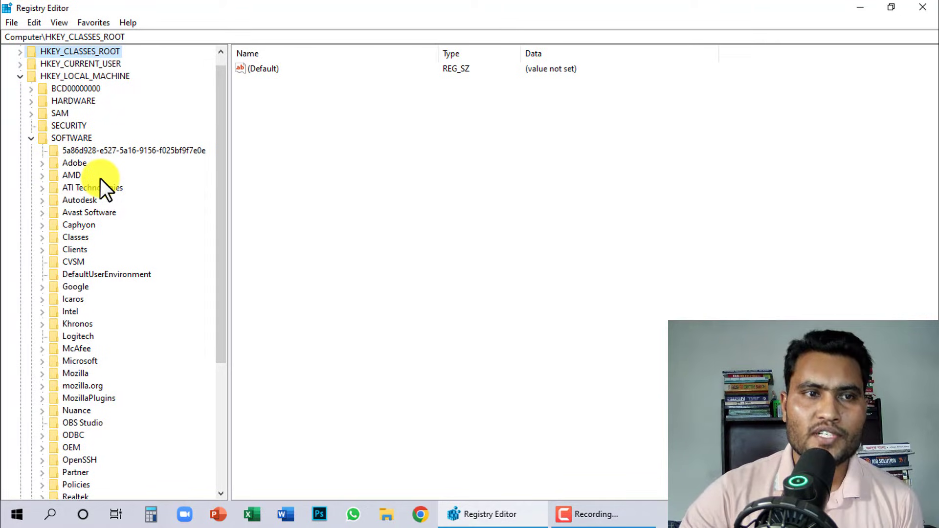
scroll(103, 178, "down", 3)
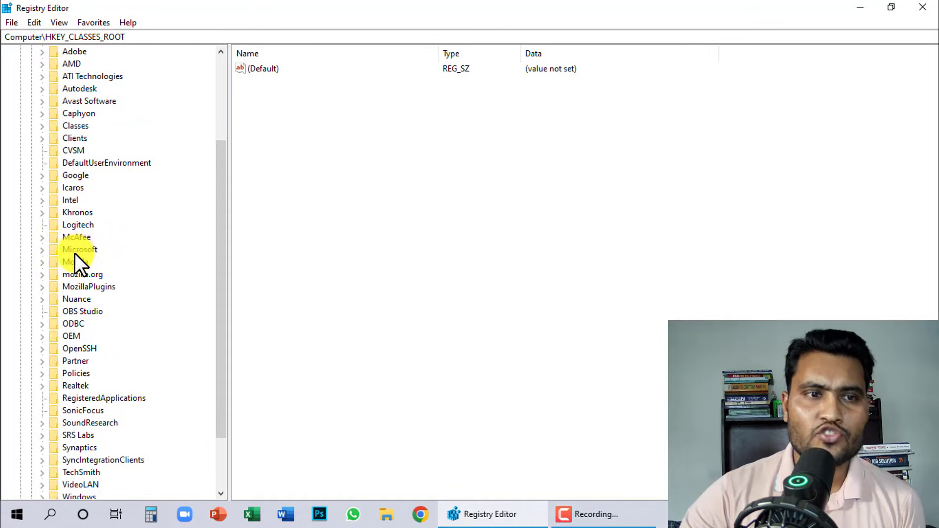
left_click(43, 250)
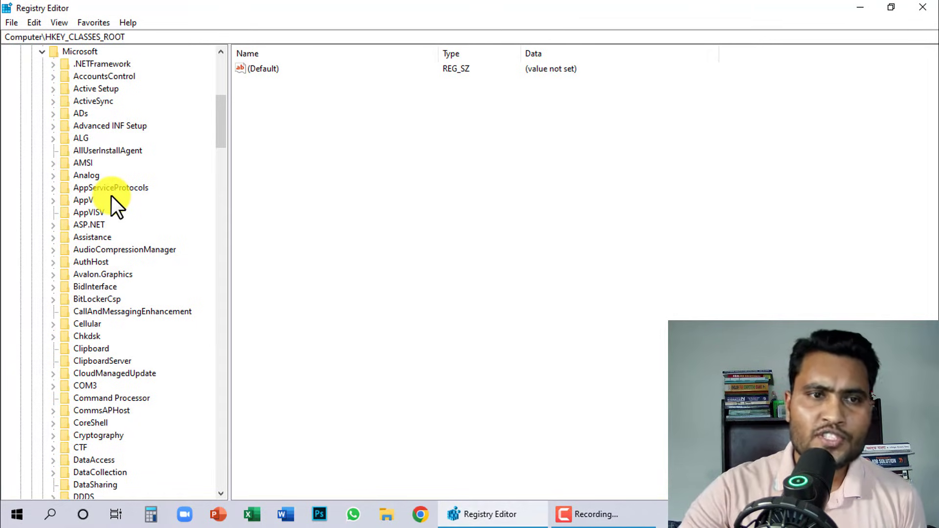
scroll(111, 196, "down", 20)
scroll(110, 197, "down", 20)
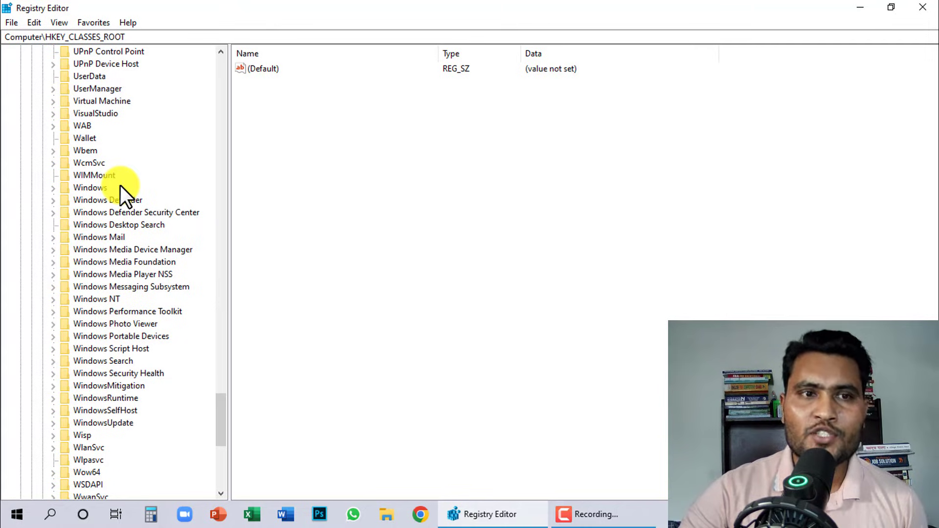
left_click(91, 187)
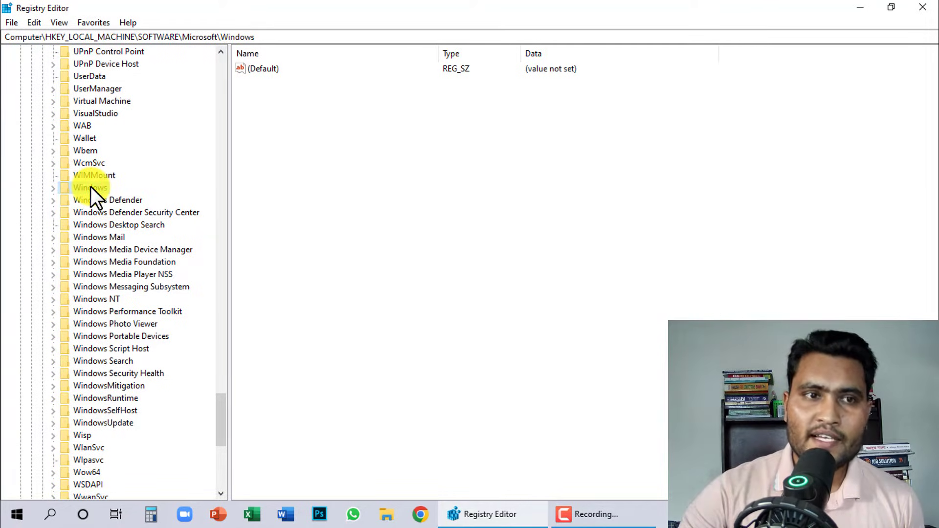
- Create a new key named Windows Updates under the Windows key
right_click(90, 188)
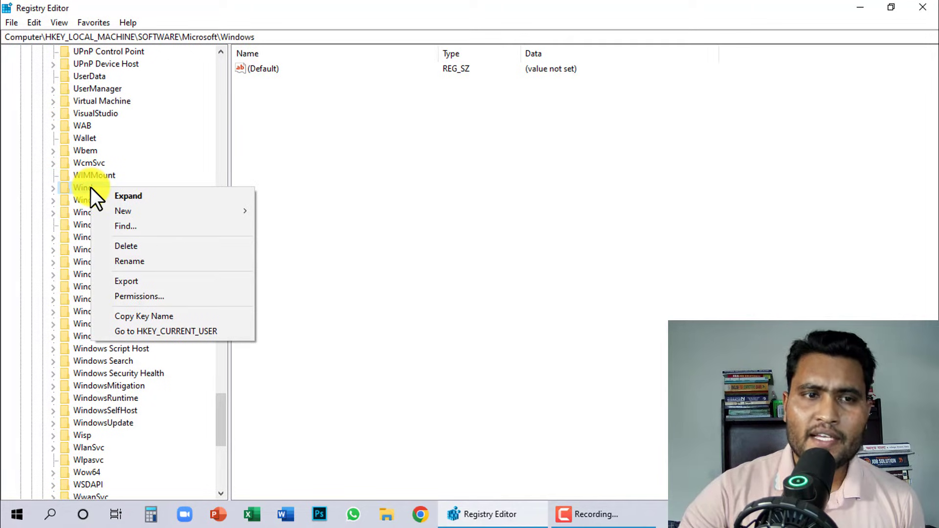
mouse_move(128, 210)
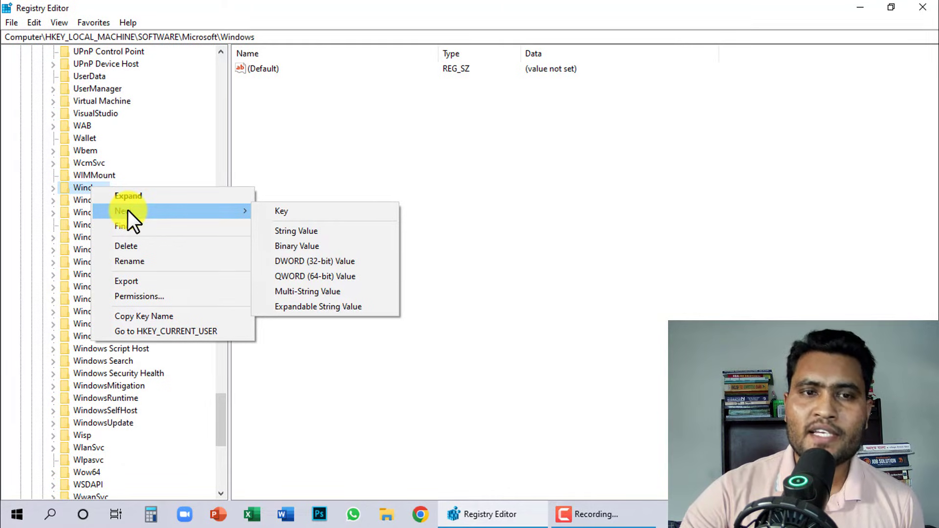
left_click(307, 213)
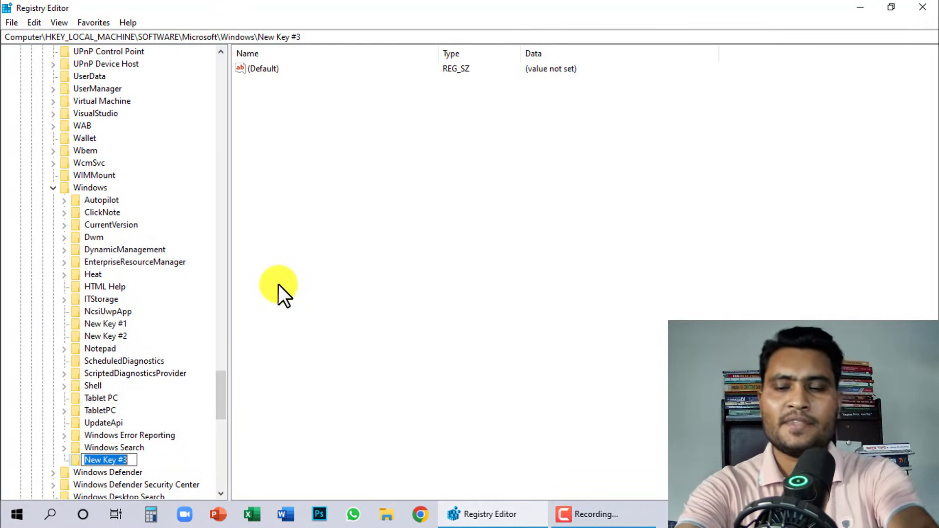
key("BackSpace")
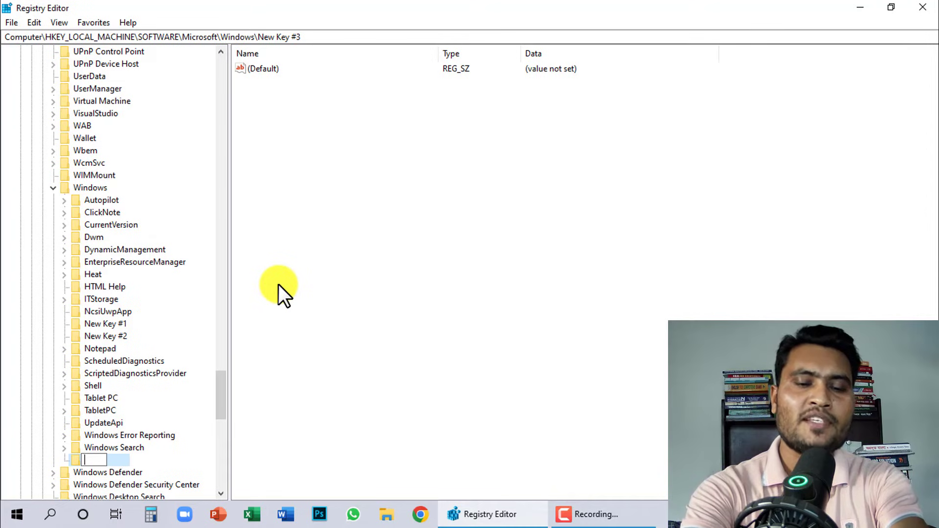
type("Windows Updates")
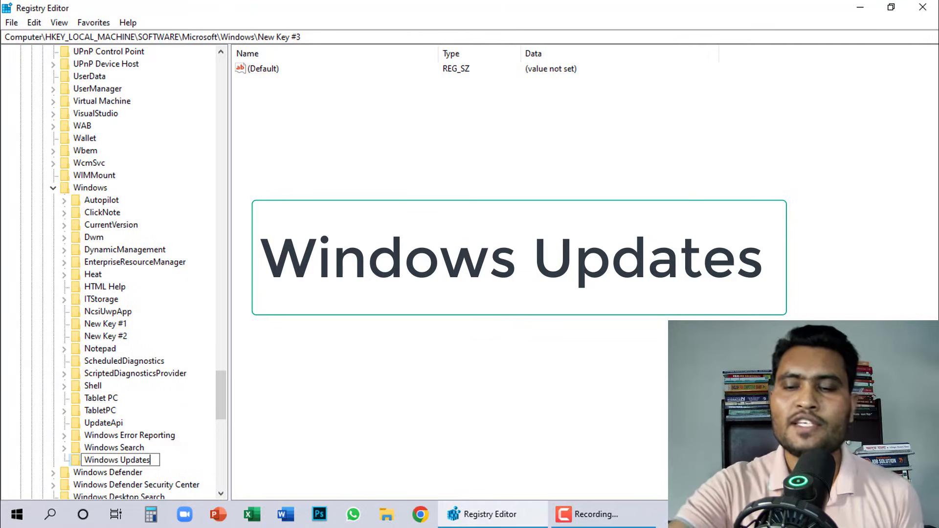
key("Return")
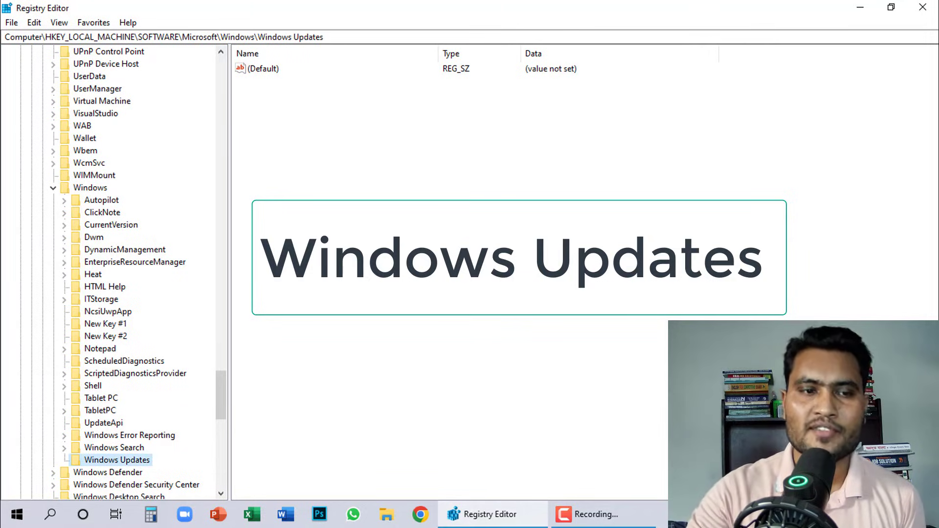
- Create a new subkey named AU under the Windows Updates key
right_click(115, 461)
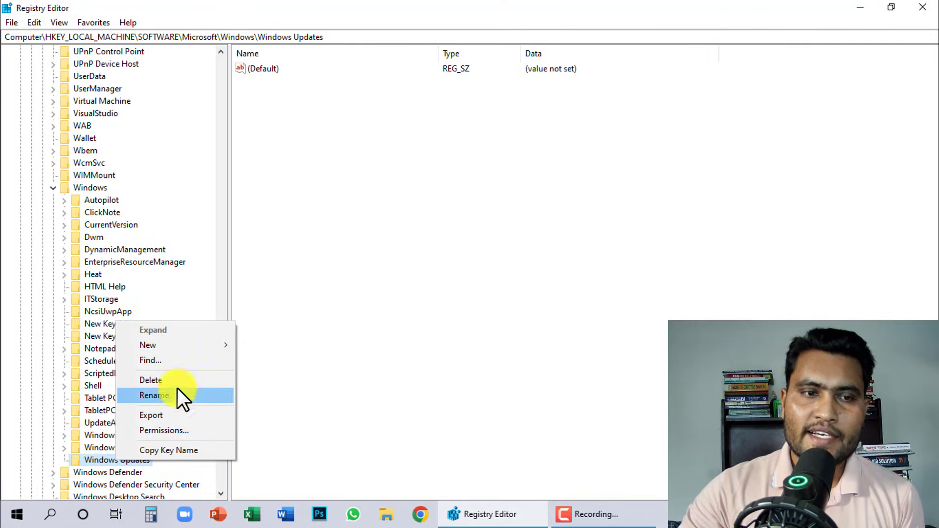
mouse_move(167, 347)
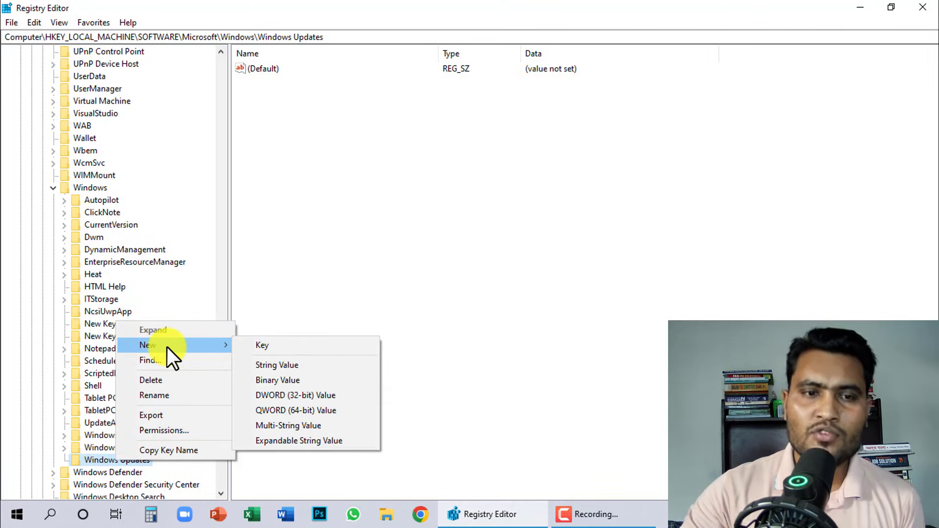
left_click(269, 343)
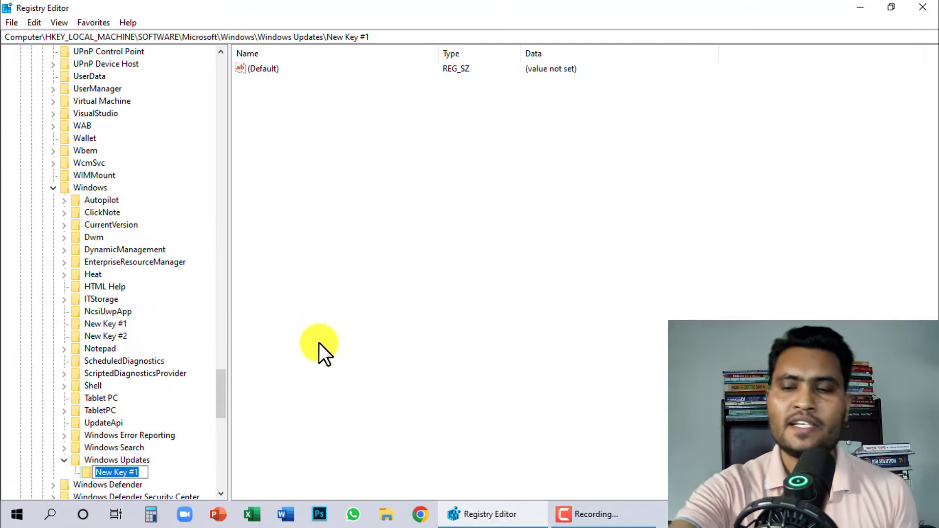
key("BackSpace")
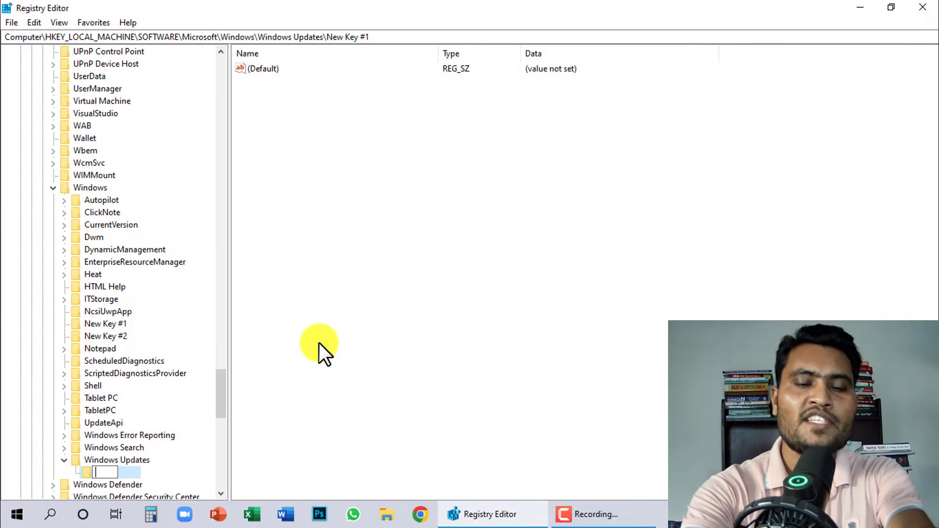
type("AU")
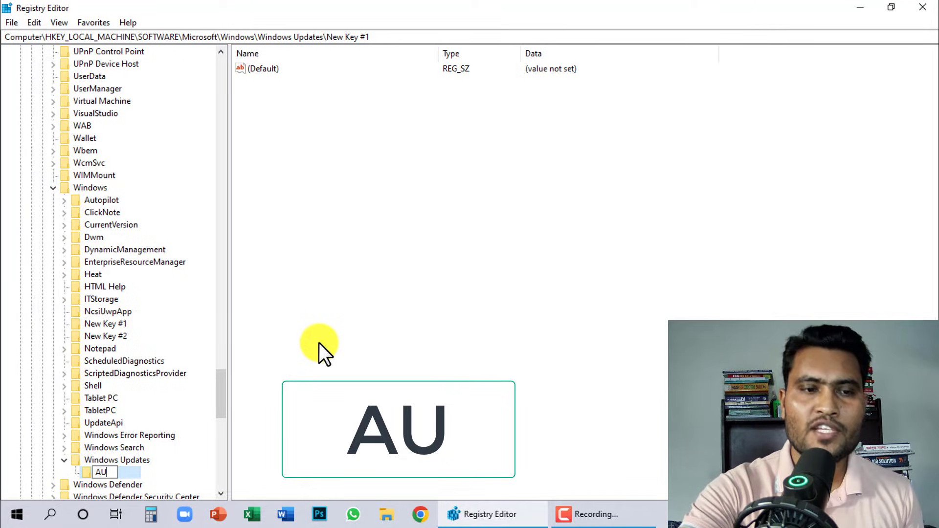
key("Return")
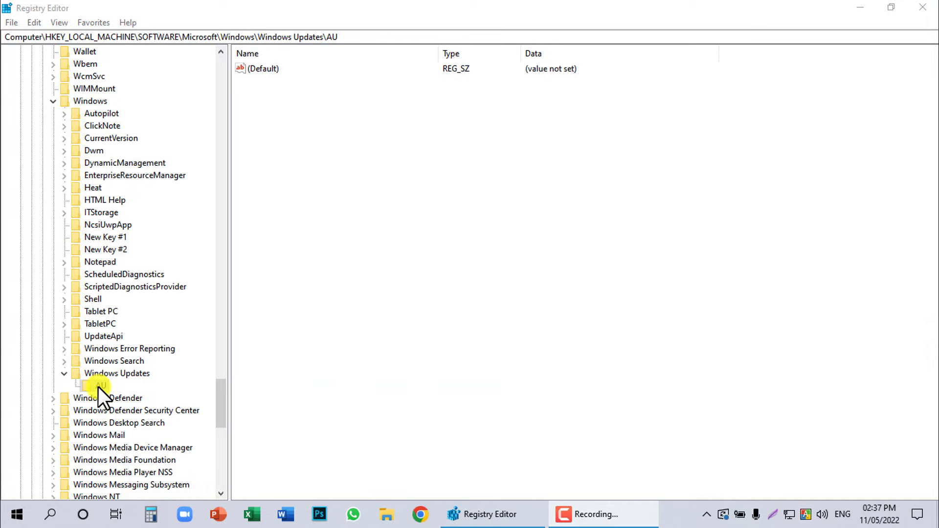
- Add a QWORD (64-bit) value named No Auto Reboot With Logged On Users to the AU key
right_click(99, 387)
mouse_move(145, 267)
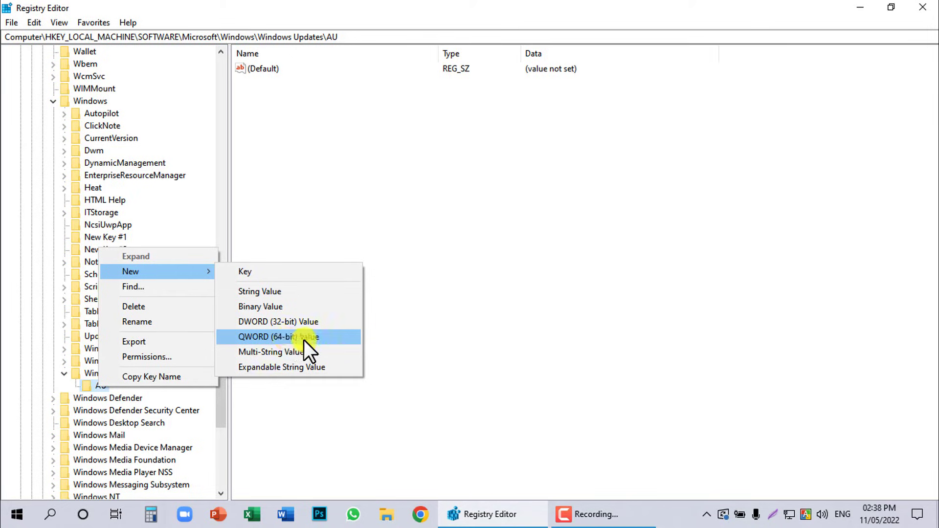
left_click(292, 337)
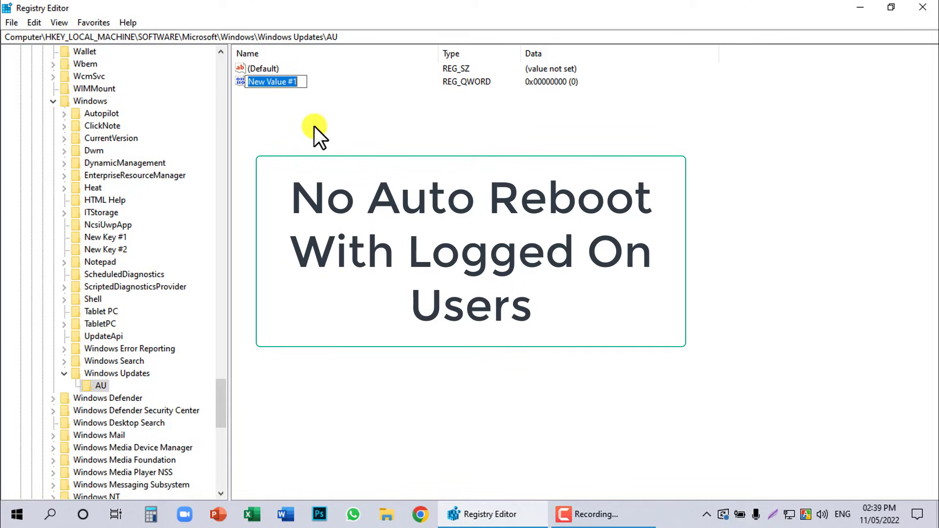
type("No Auto Reboot With Logged On Users")
key("Return")
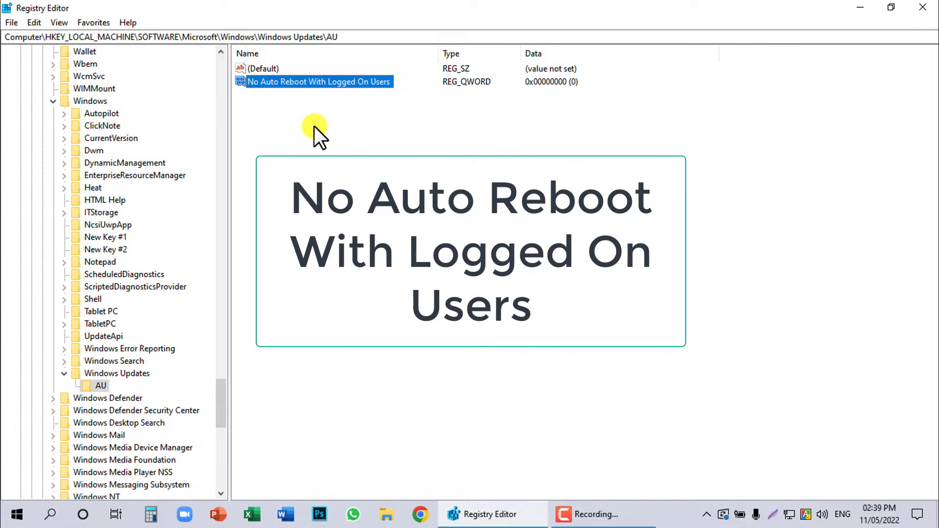
- Set the value data of No Auto Reboot With Logged On Users to 1 and close Registry Editor
right_click(306, 82)
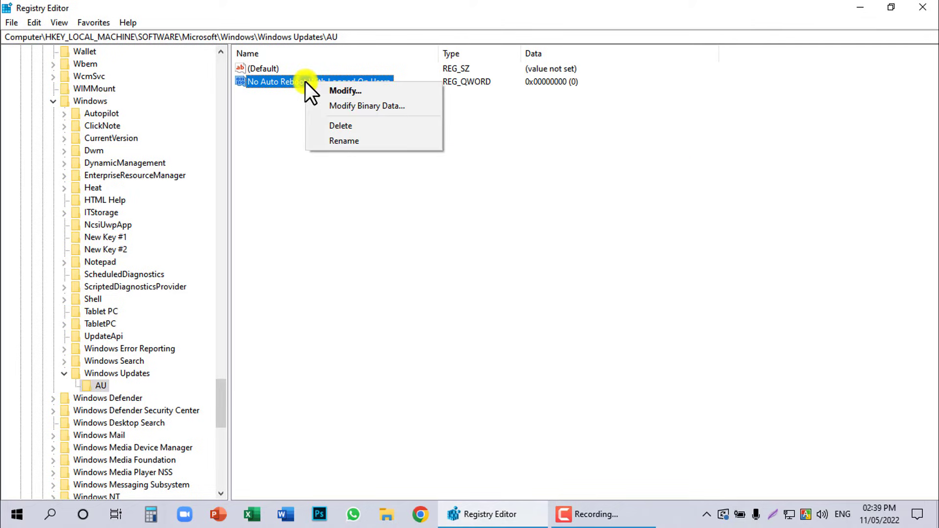
left_click(369, 93)
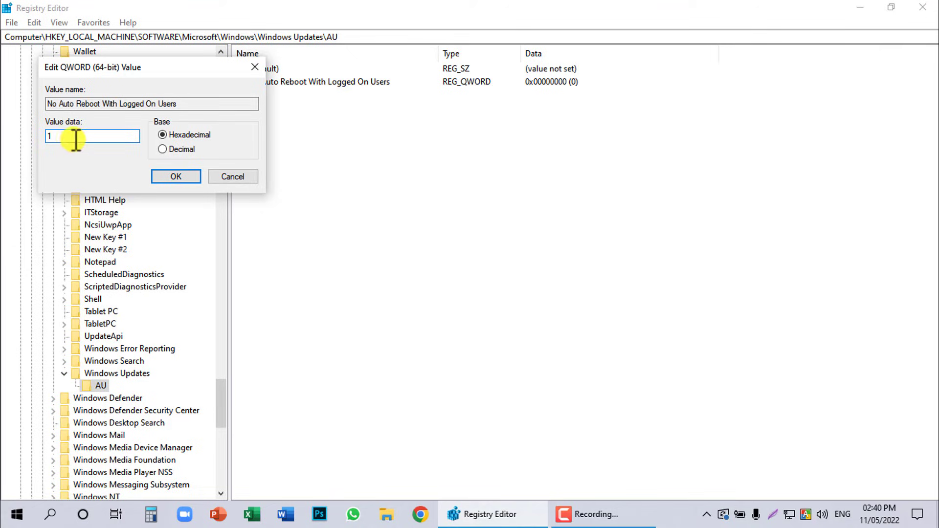
left_click(176, 176)
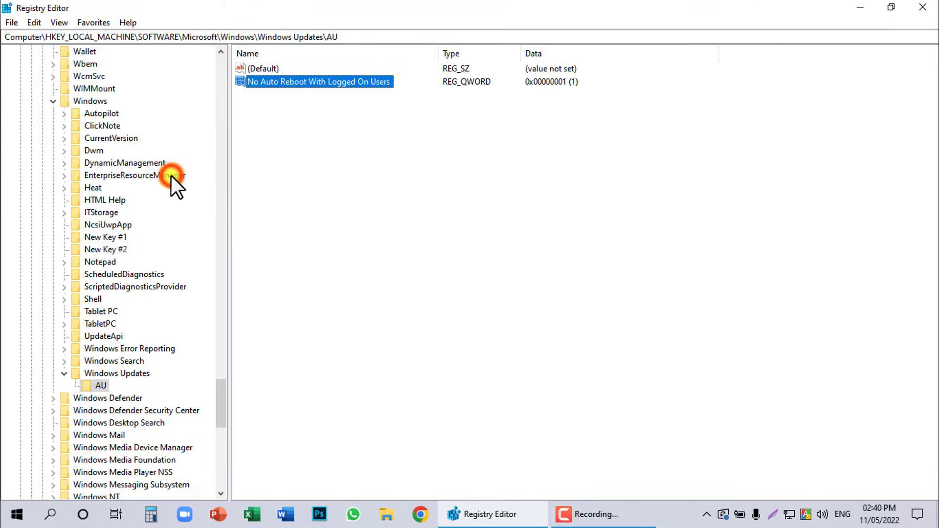
left_click(924, 6)
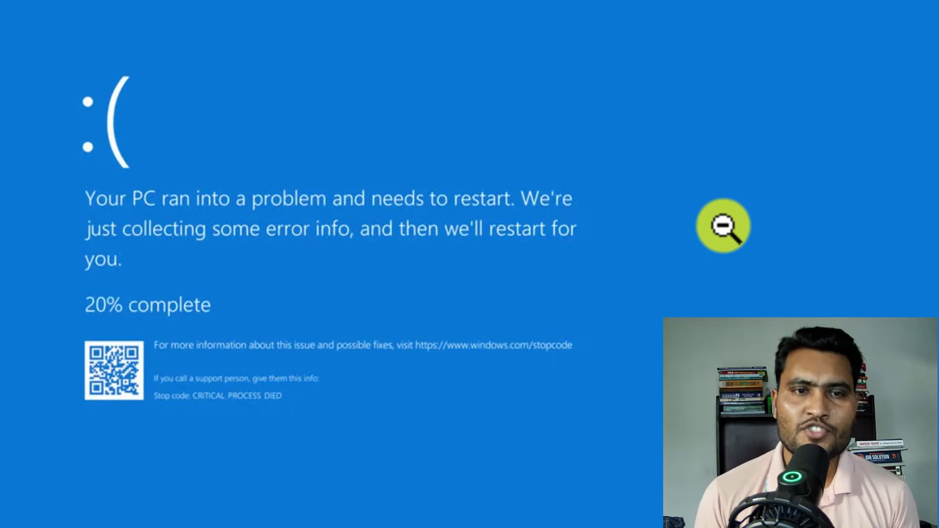